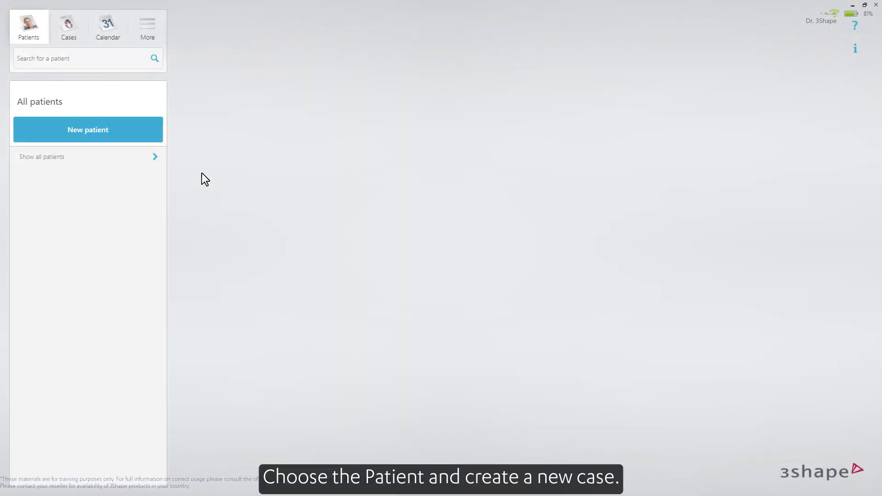
Find the patient by search, open their page, and start a new case addressed to EM Lab
type("wedged")
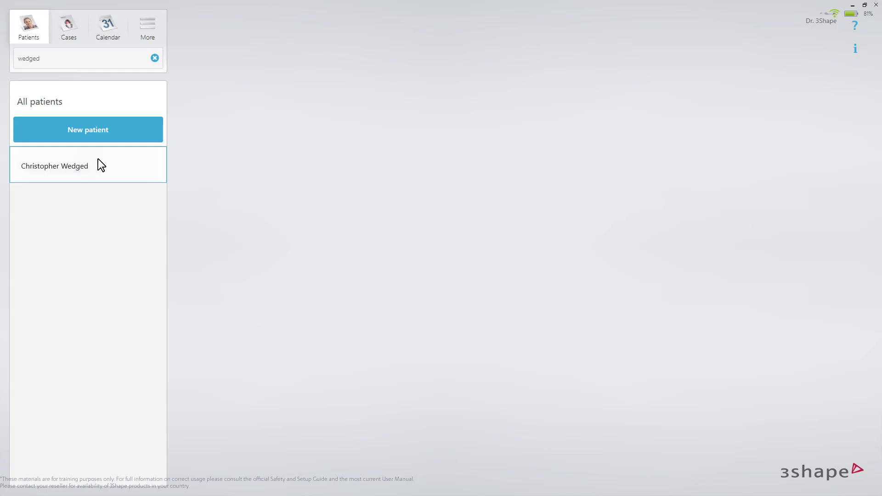
left_click(98, 159)
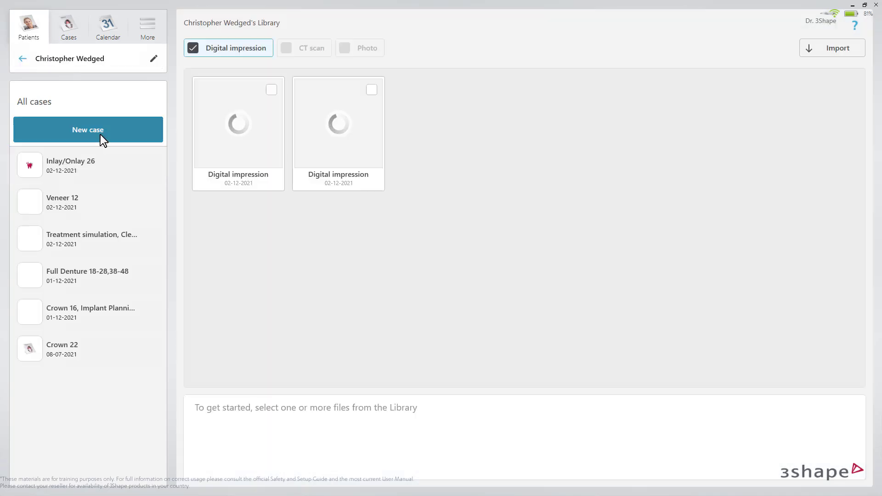
left_click(100, 134)
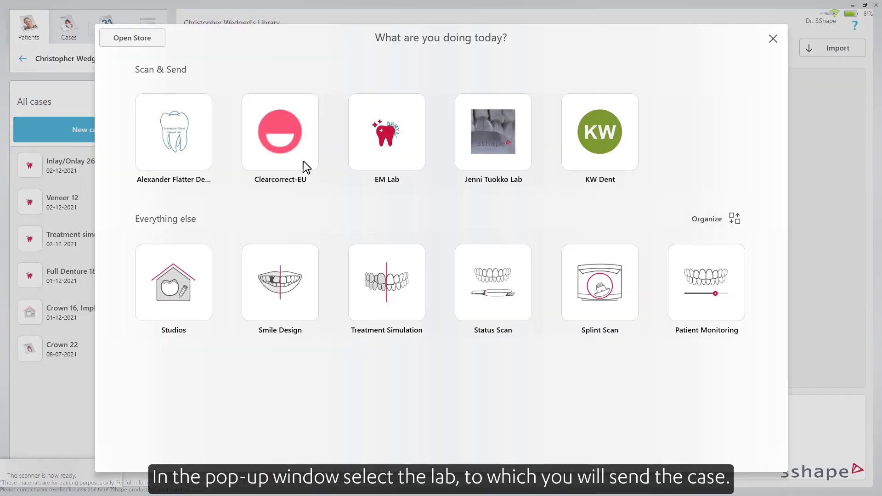
left_click(356, 139)
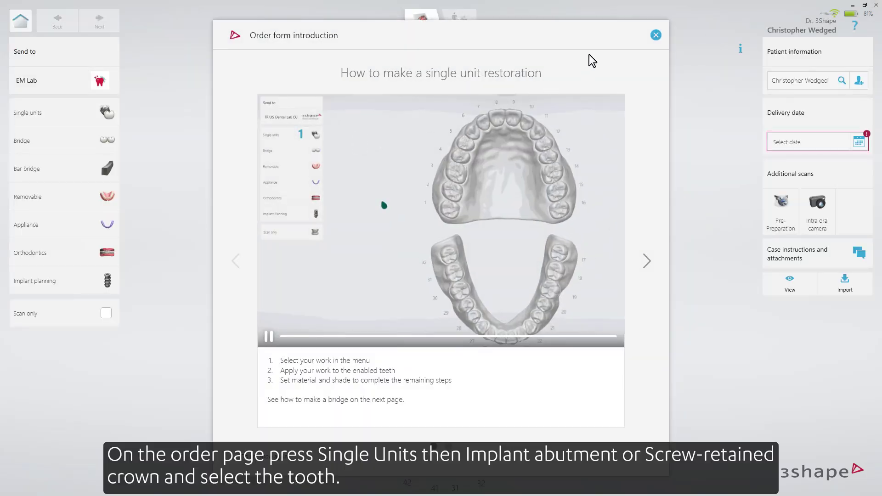
Add a single-unit screw-retained crown on tooth 46
left_click(657, 35)
left_click(112, 113)
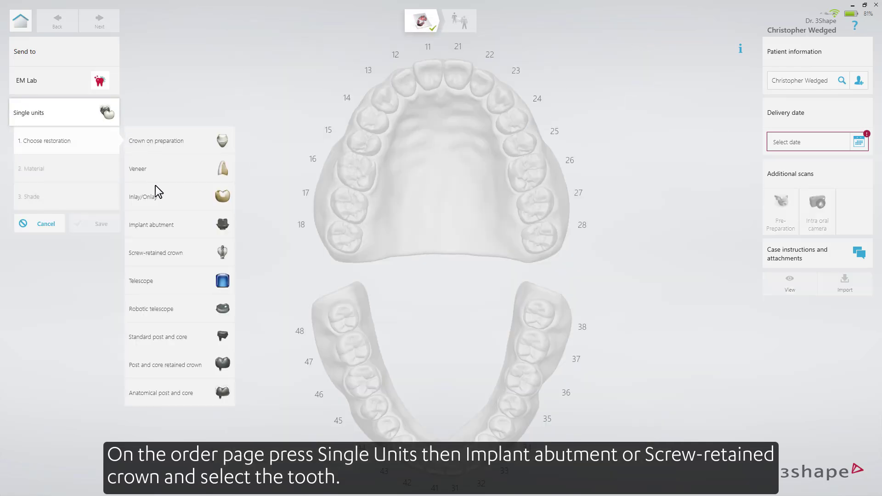
left_click(173, 254)
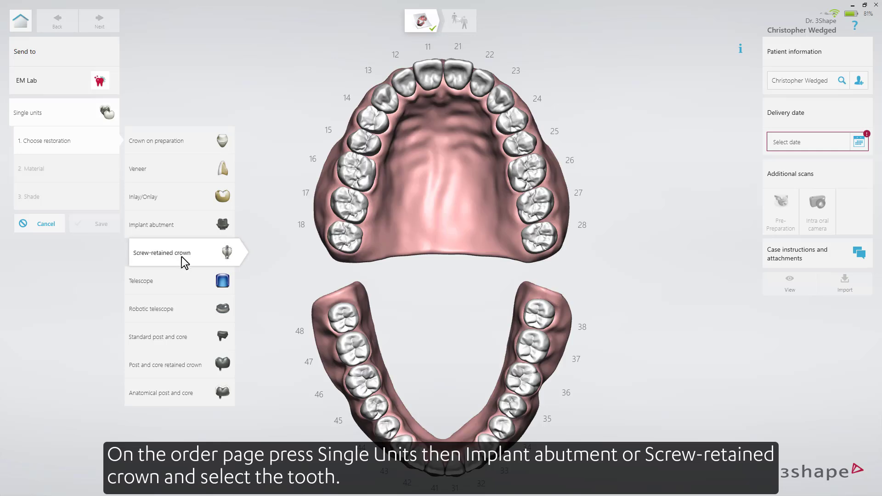
left_click(363, 383)
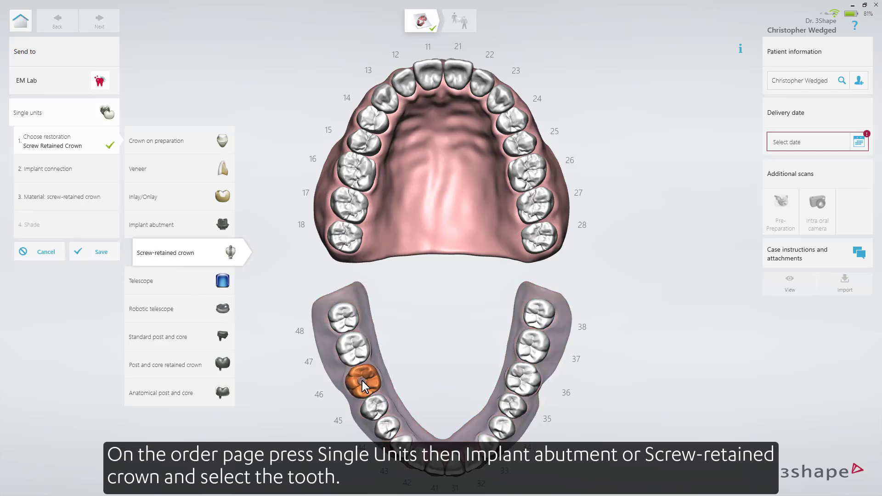
Set the crown to Nobel Biocare Replace RP, Titanium - veneered, shade B2, and save it
left_click(100, 171)
left_click(171, 205)
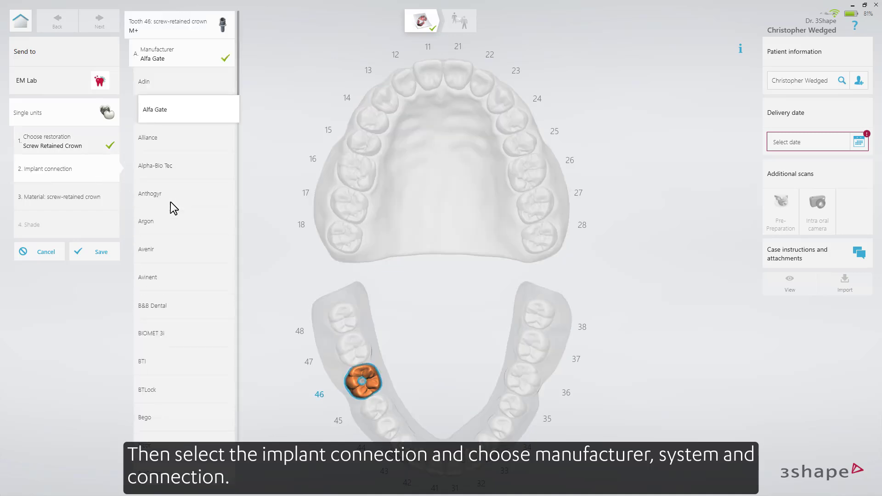
scroll(171, 203, "down", 12)
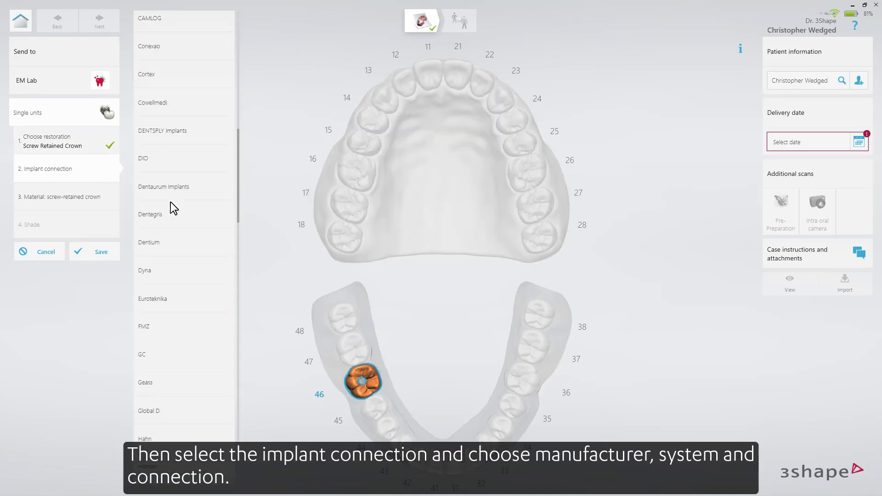
scroll(171, 203, "down", 6)
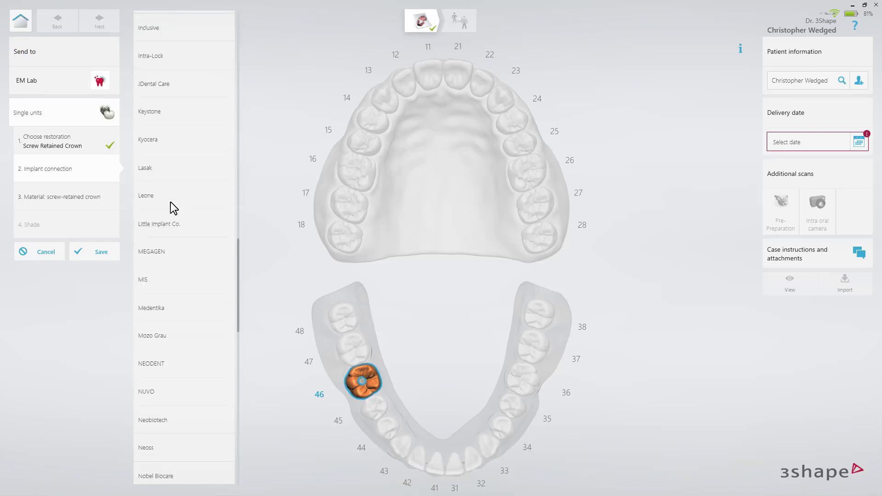
left_click(153, 476)
left_click(161, 282)
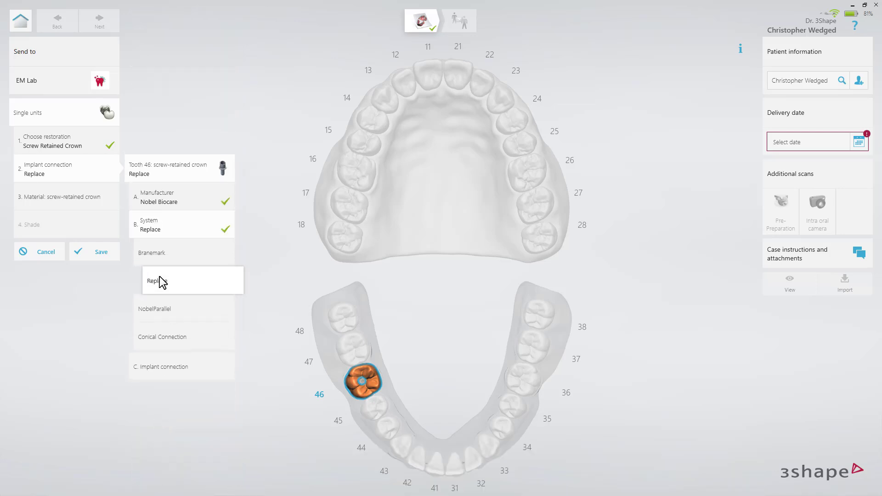
left_click(158, 306)
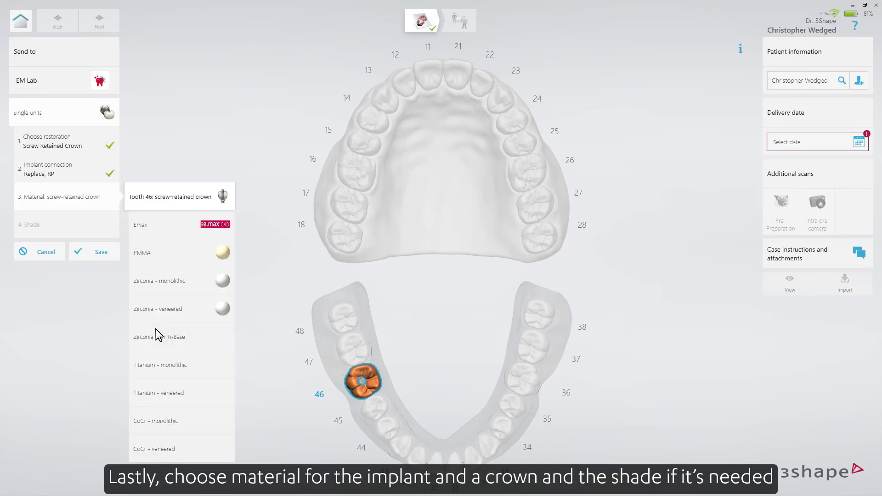
left_click(152, 388)
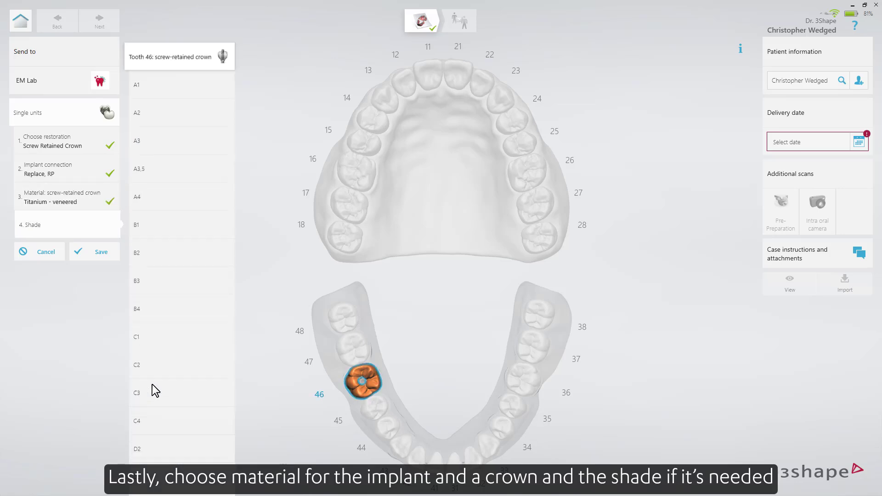
left_click(158, 228)
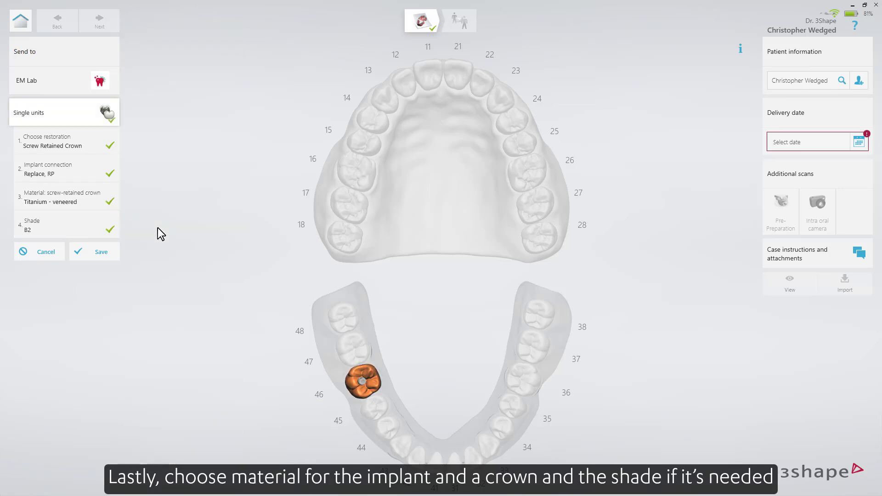
left_click(116, 249)
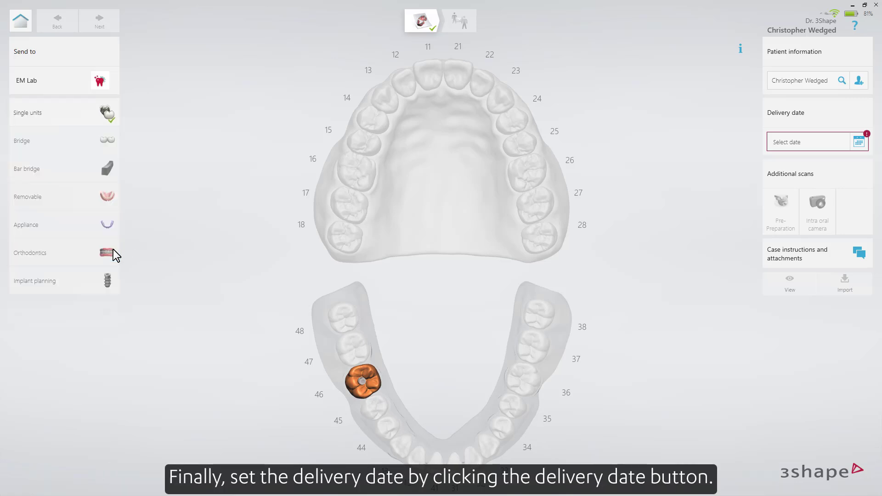
Set the order's delivery date to 30 December 2021 at 13:00
left_click(858, 152)
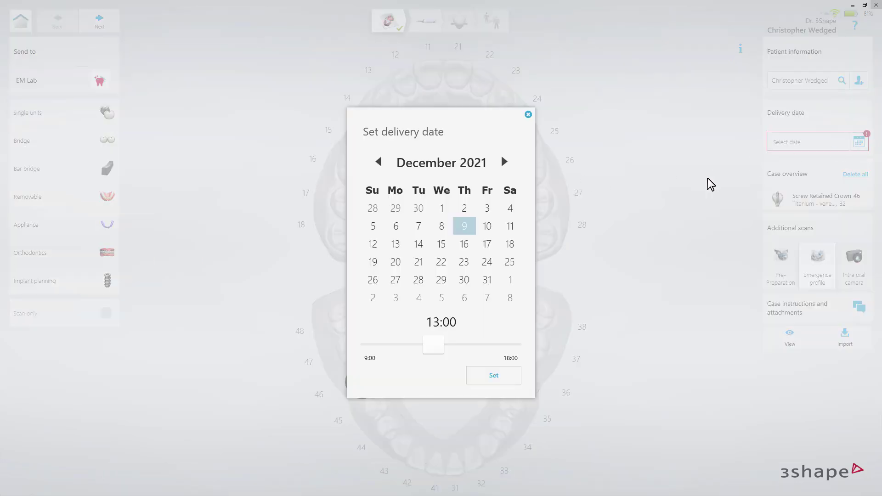
left_click(465, 281)
left_click(476, 374)
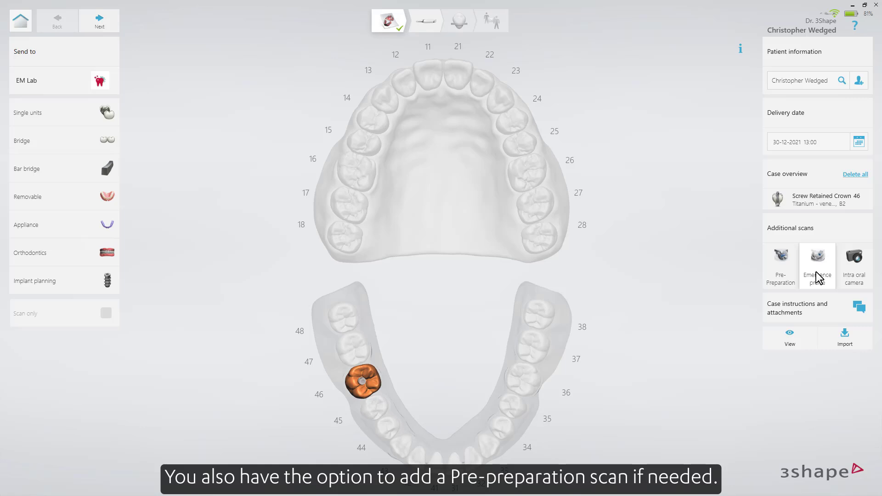
left_click(433, 23)
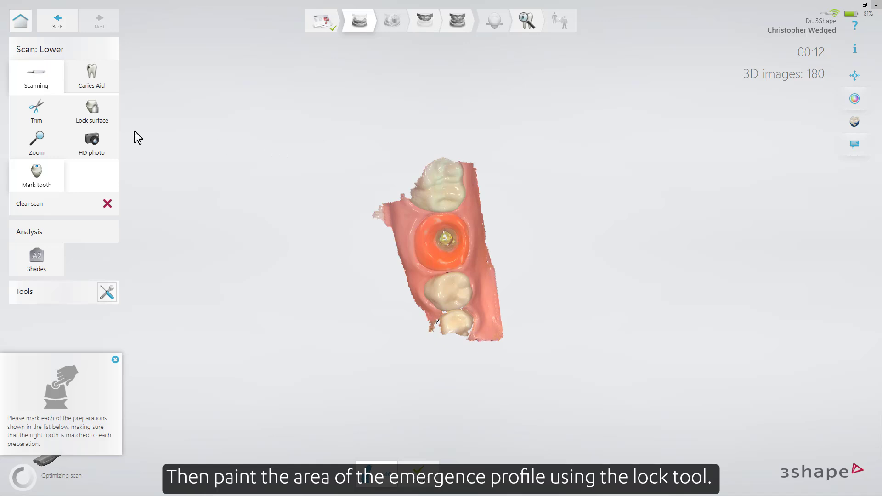
Scan the lower jaw around the implant site and switch to surface-locking mode
left_click(95, 109)
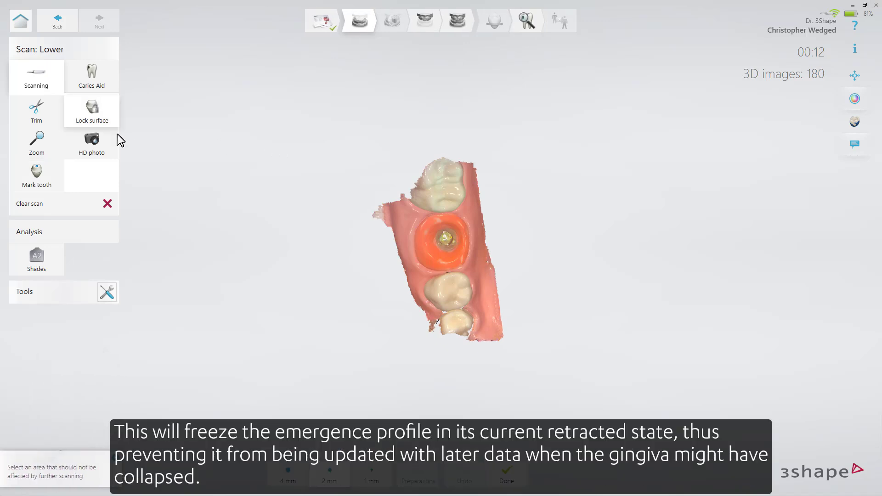
Lock the painted emergence profile ring around the tooth 46 implant on the lower scan
scroll(443, 245, "up", 5)
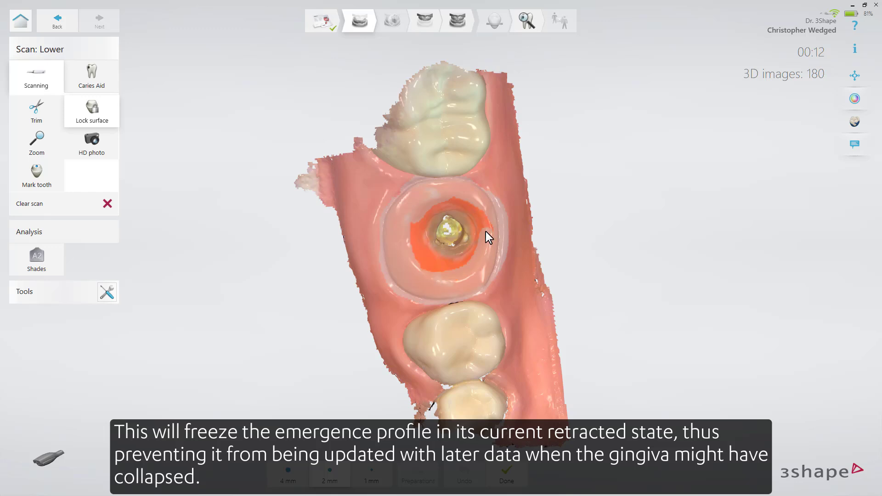
left_click(495, 471)
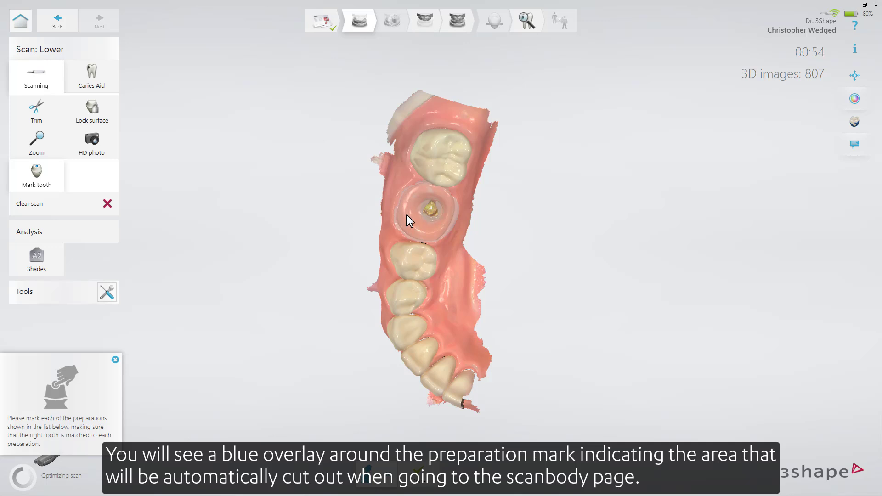
Label the implant site as tooth 46 and capture the lower scanbody scan
left_click(426, 211)
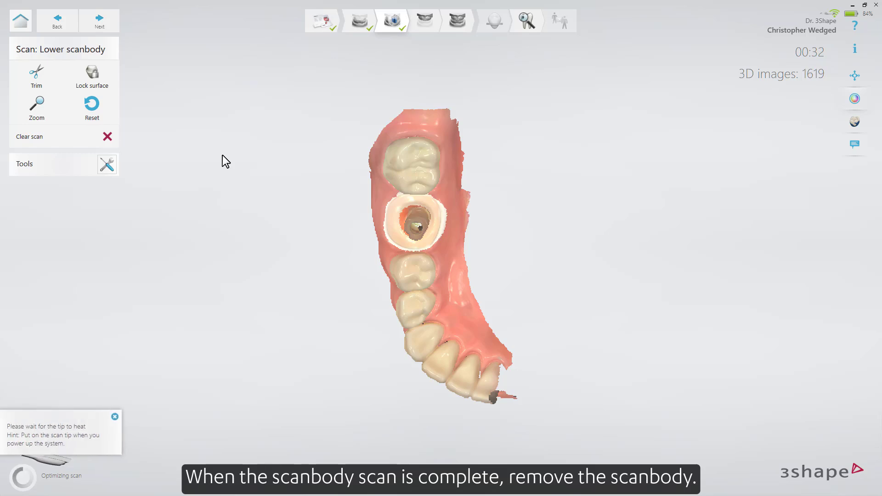
Check the scanbody side-on, then scan the upper jaw and the Bite 1 occlusion
right_click_drag(222, 155, 300, 188)
left_click(100, 21)
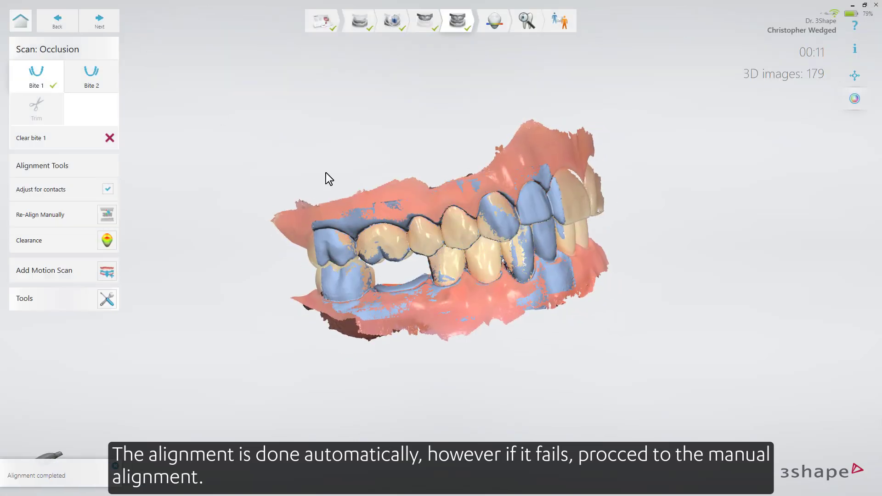
Inspect how the bite 1 scan aligns both arches, then proceed to Analyze
right_click_drag(424, 205, 409, 223)
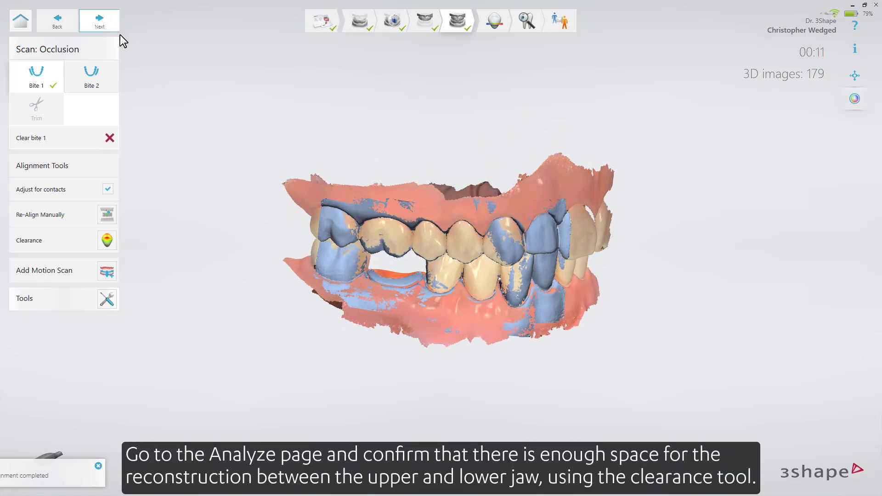
left_click(105, 19)
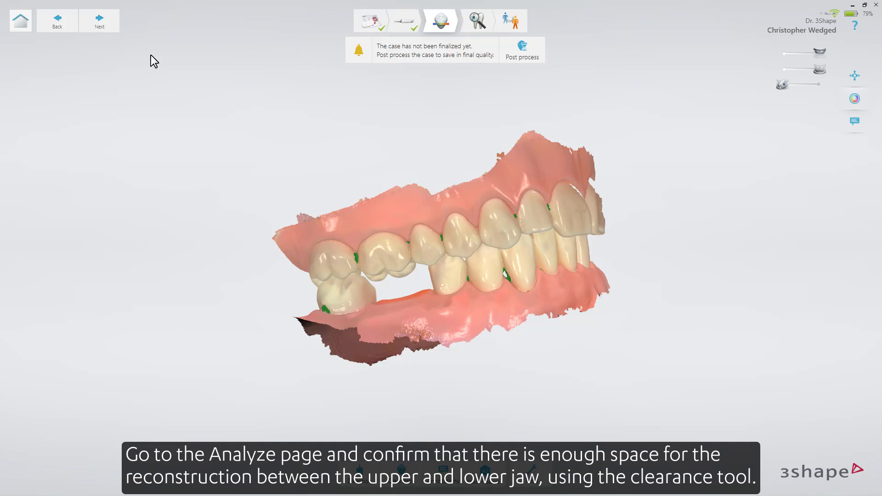
Post-process the scans and review the EM Lab order summary beside the 3D jaw model
left_click(517, 59)
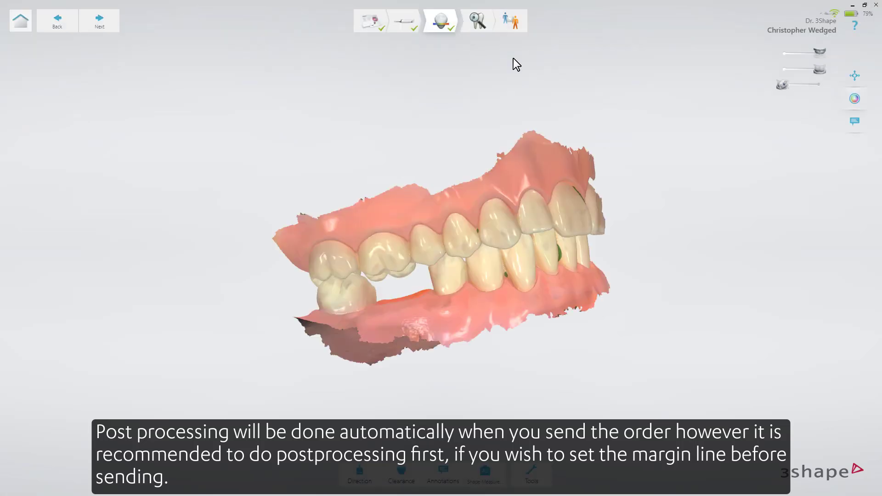
right_click_drag(511, 131, 496, 158)
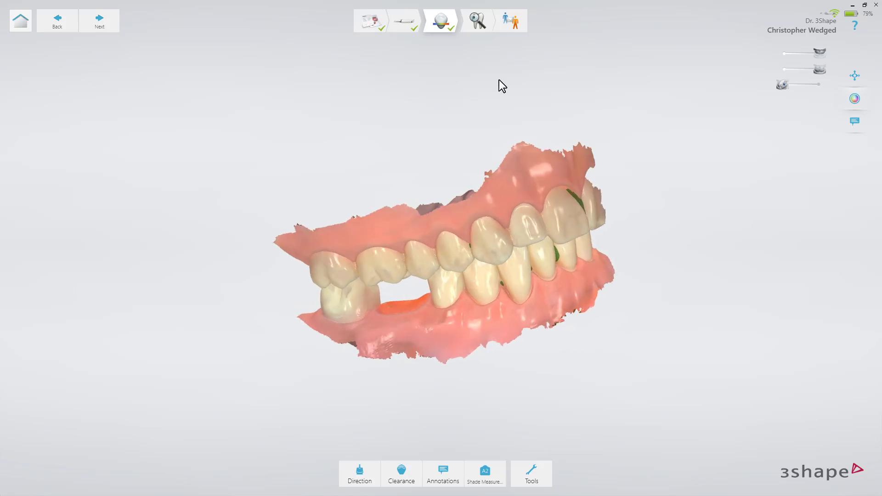
left_click(510, 23)
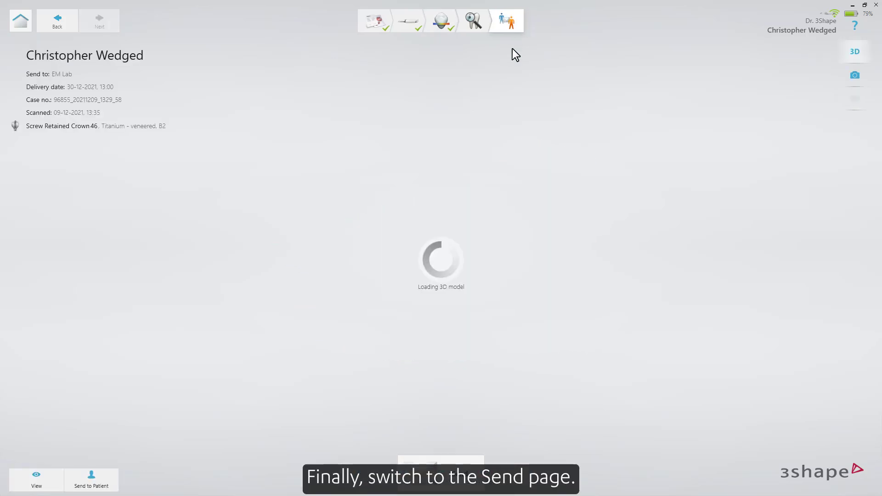
right_click_drag(511, 132, 538, 177)
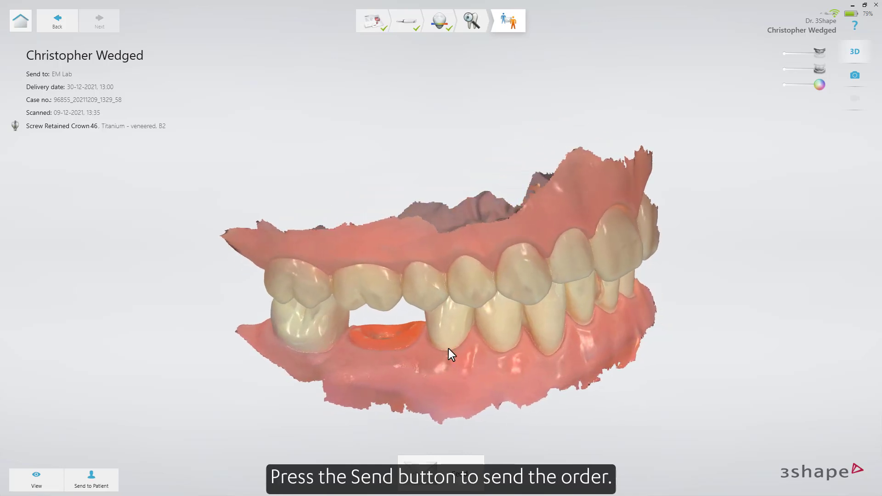